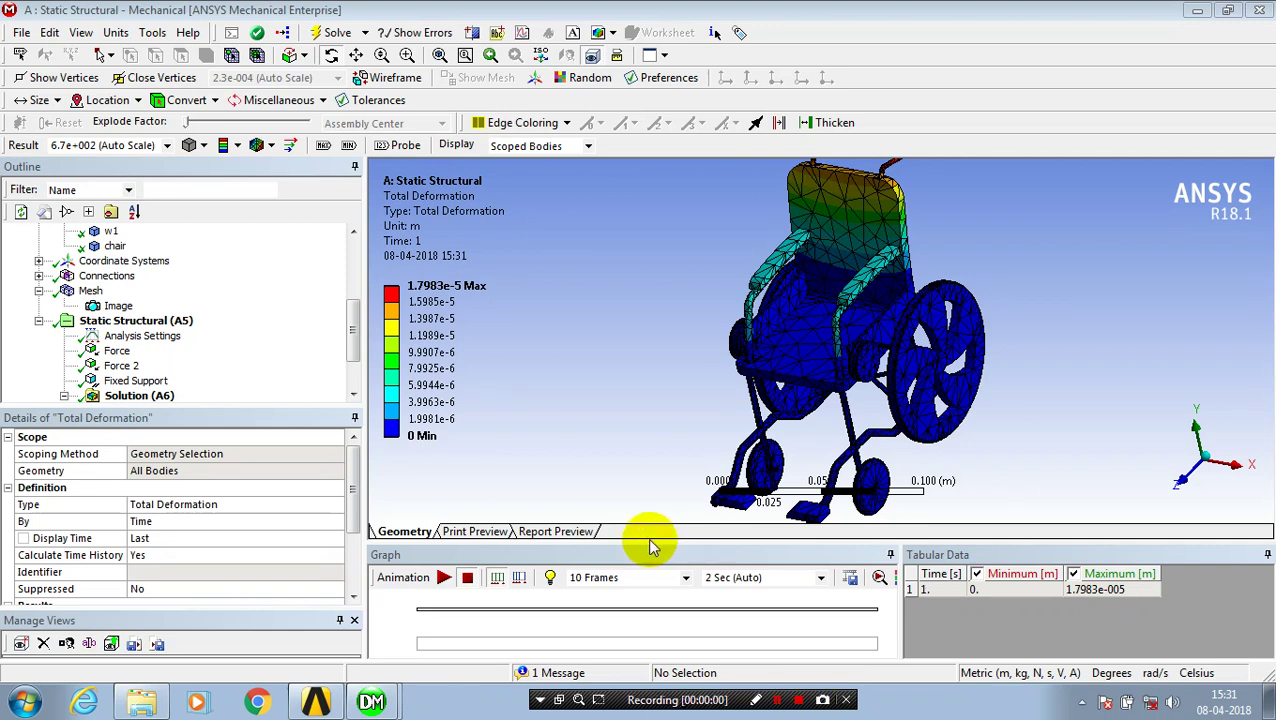
# Step: Play the total deformation animation, inspect the rear wheel up close, then fit the whole wheelchair back into view
pyautogui.click(452, 578)
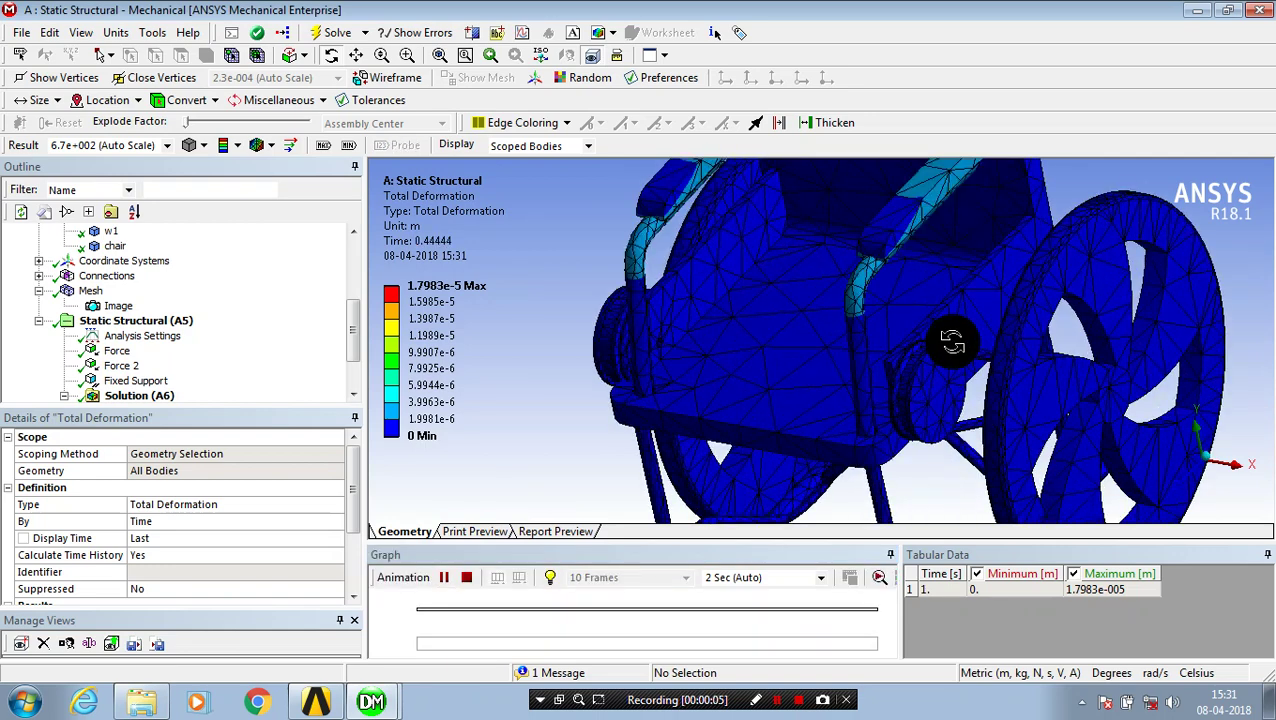
pyautogui.moveTo(954, 331); pyautogui.dragTo(1000, 392)
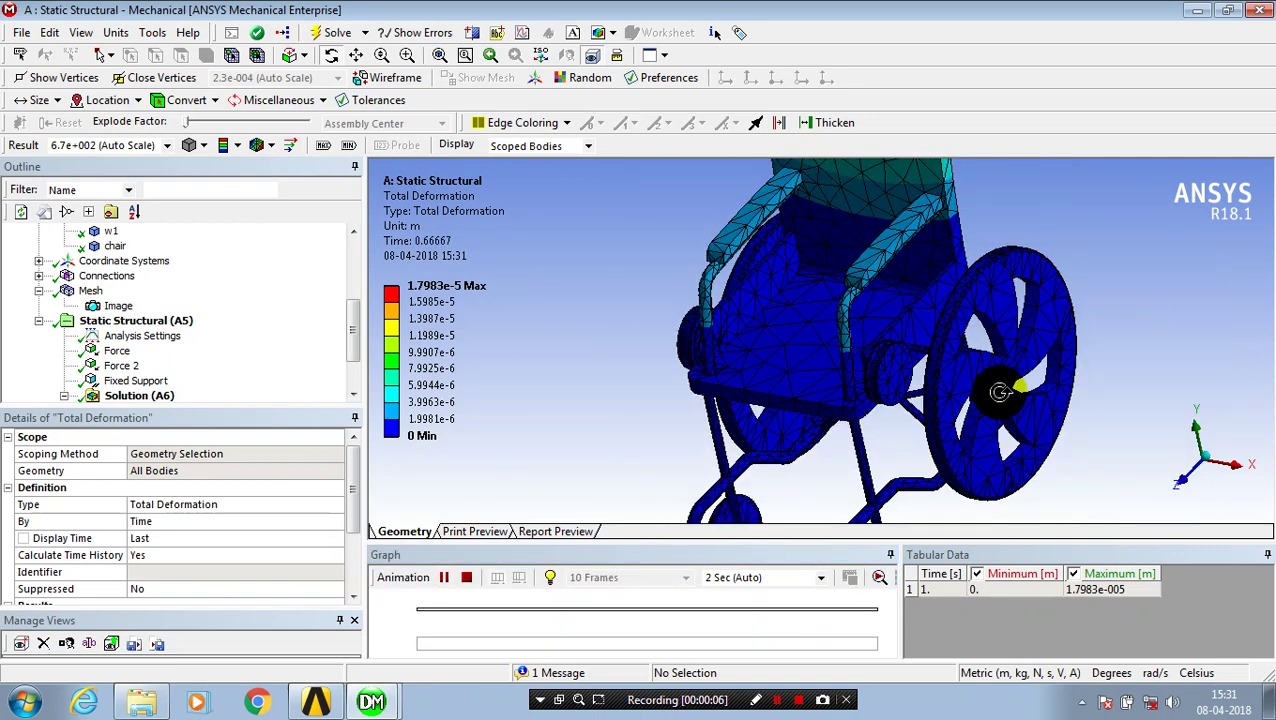
pyautogui.press('F7')
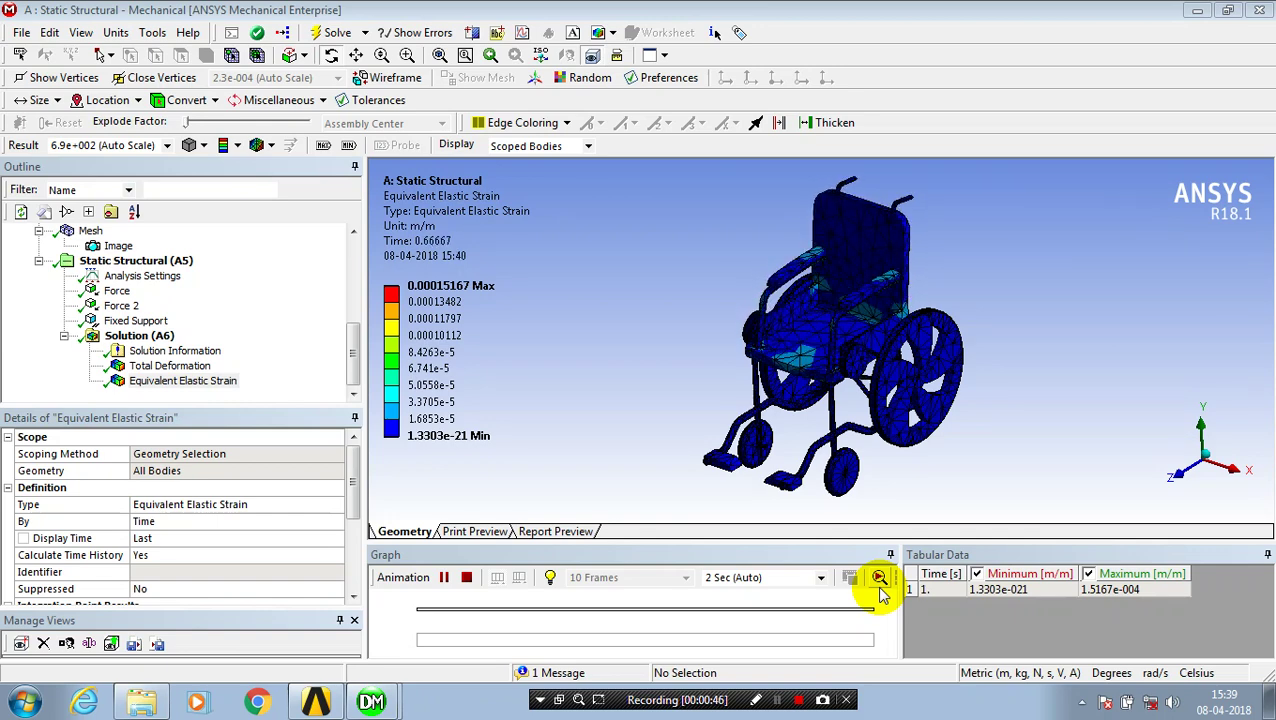
# Step: Stop, replay, and then pause the equivalent elastic strain animation
pyautogui.click(776, 700)
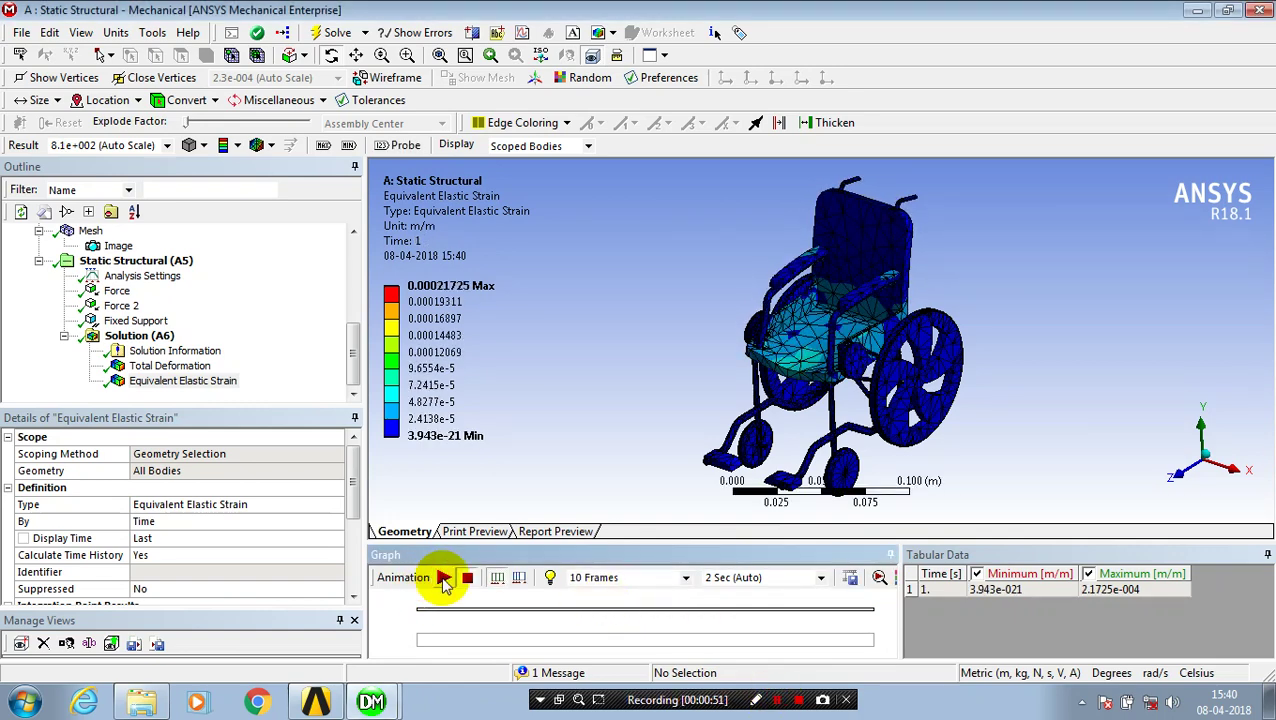
pyautogui.click(443, 578)
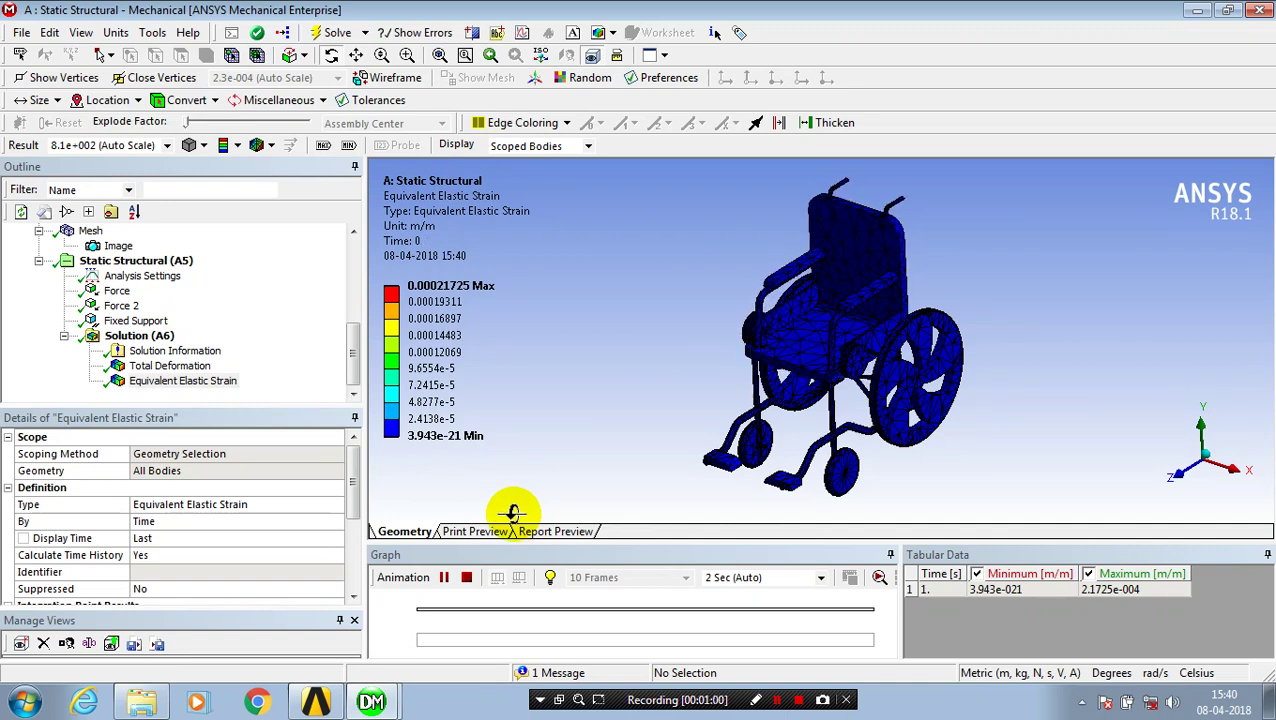
pyautogui.click(444, 578)
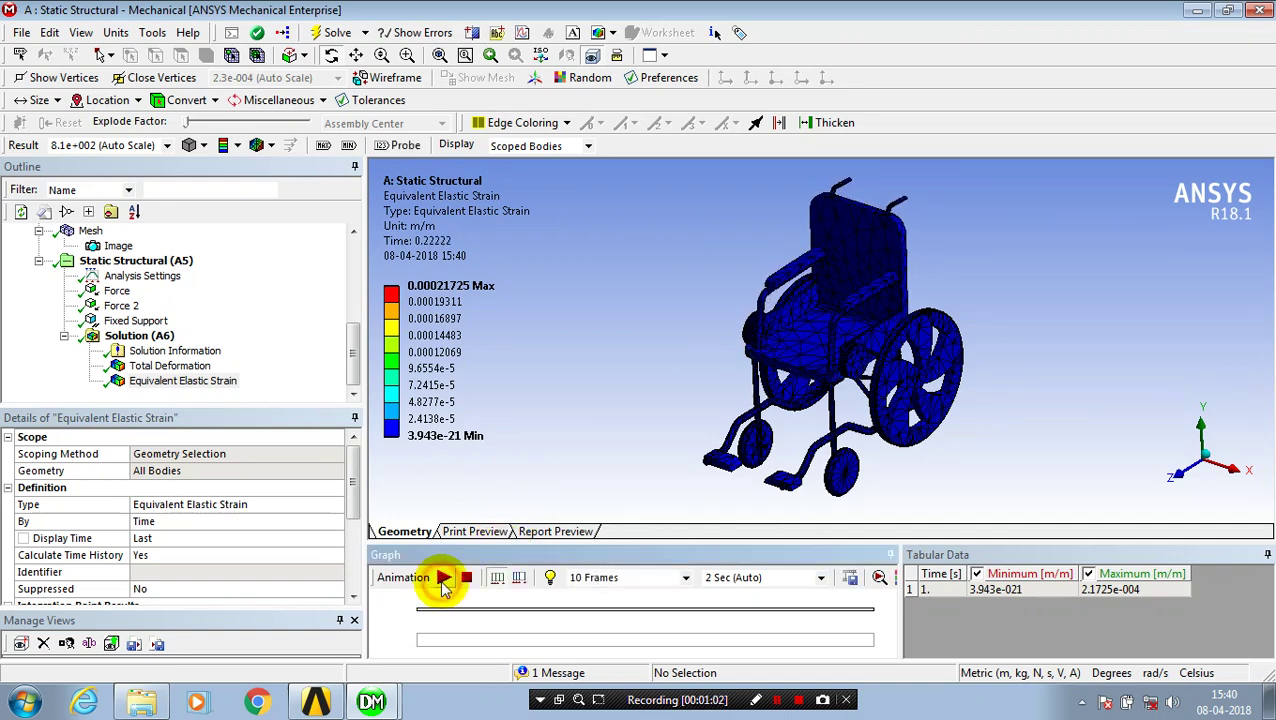
# Step: Animate Total Deformation (max 1.498e-5 m), then display the wheelchair's tetrahedral mesh
pyautogui.click(180, 366)
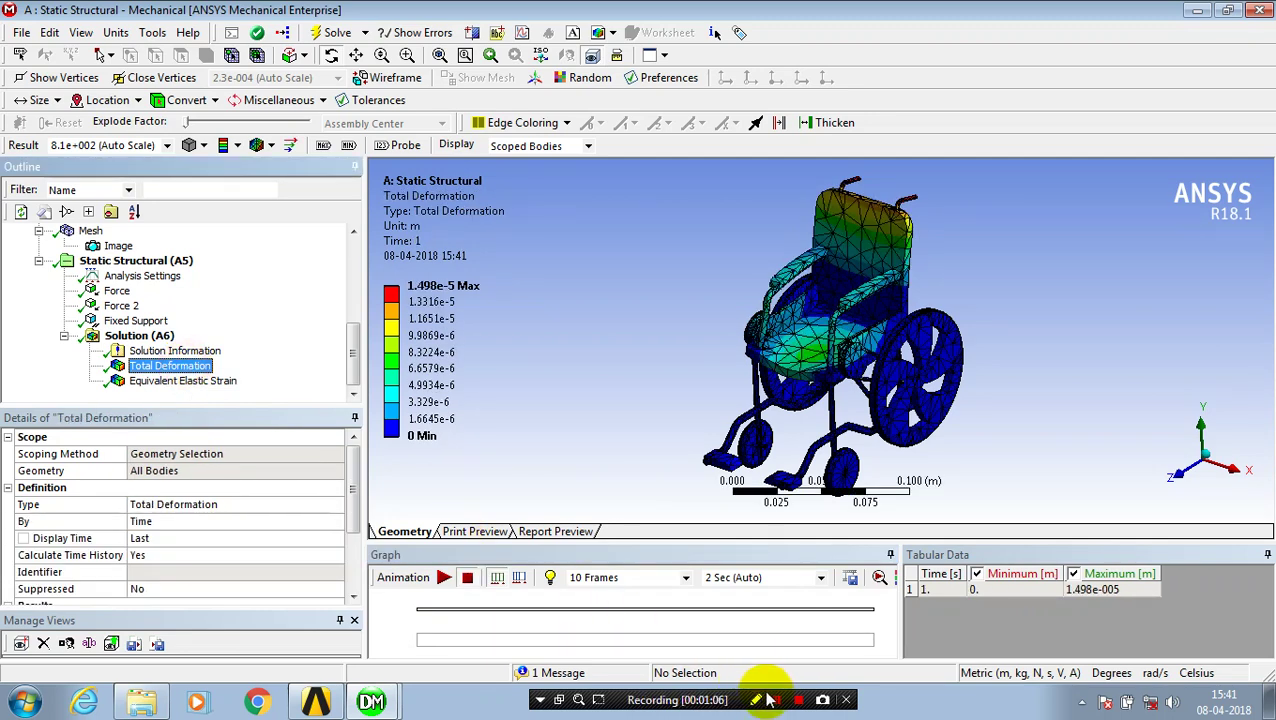
pyautogui.click(444, 577)
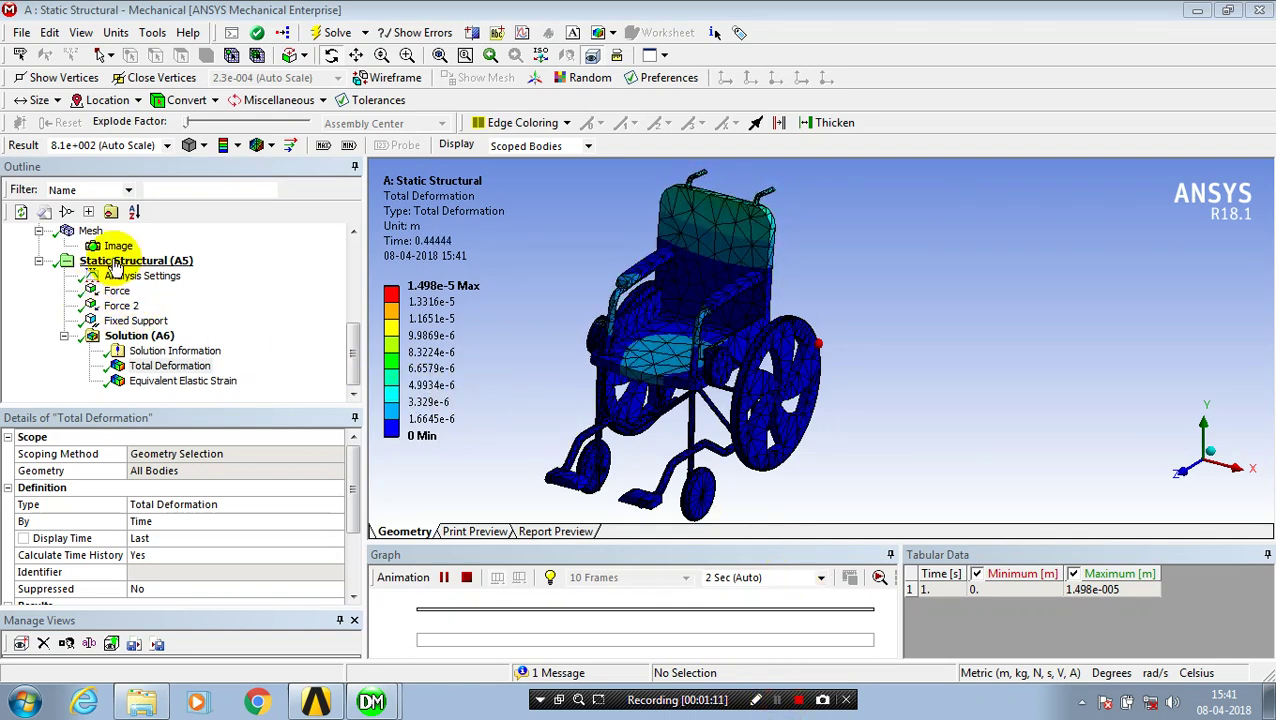
pyautogui.click(90, 231)
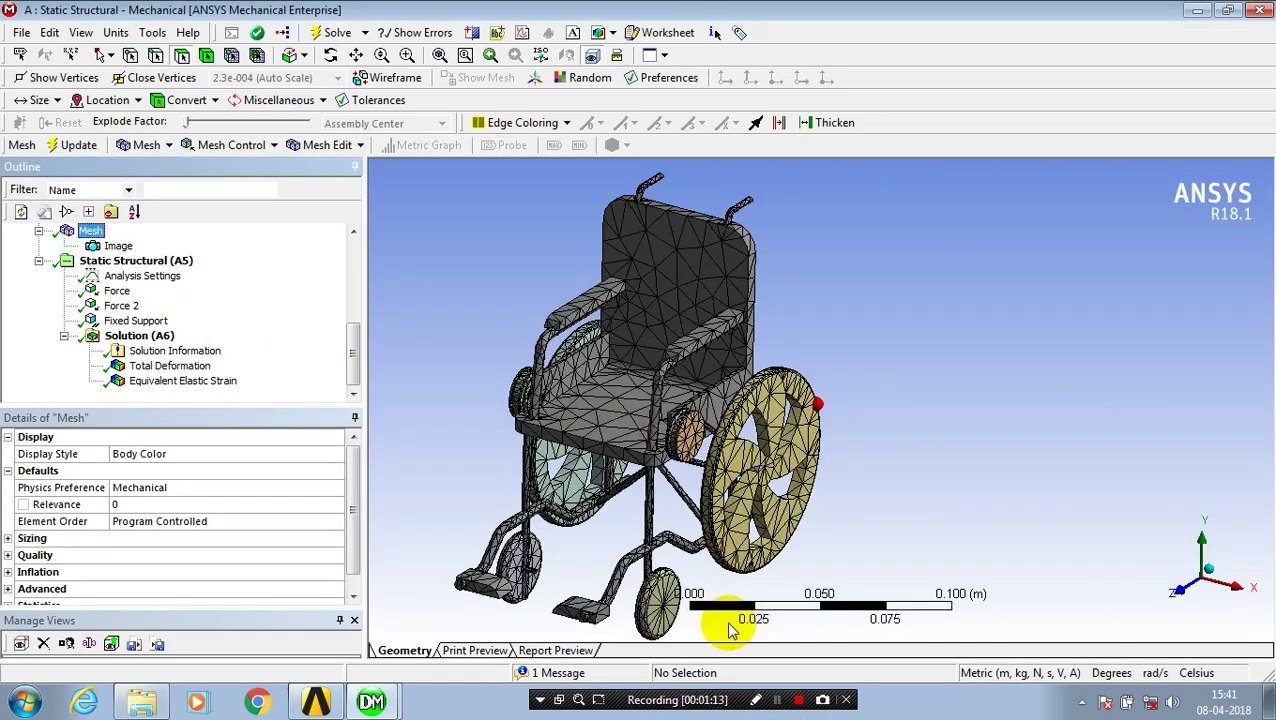
# Step: Stop the animation and show the Equivalent Elastic Strain (A6) contours, now peaking at 0.00021725 m/m
pyautogui.click(776, 700)
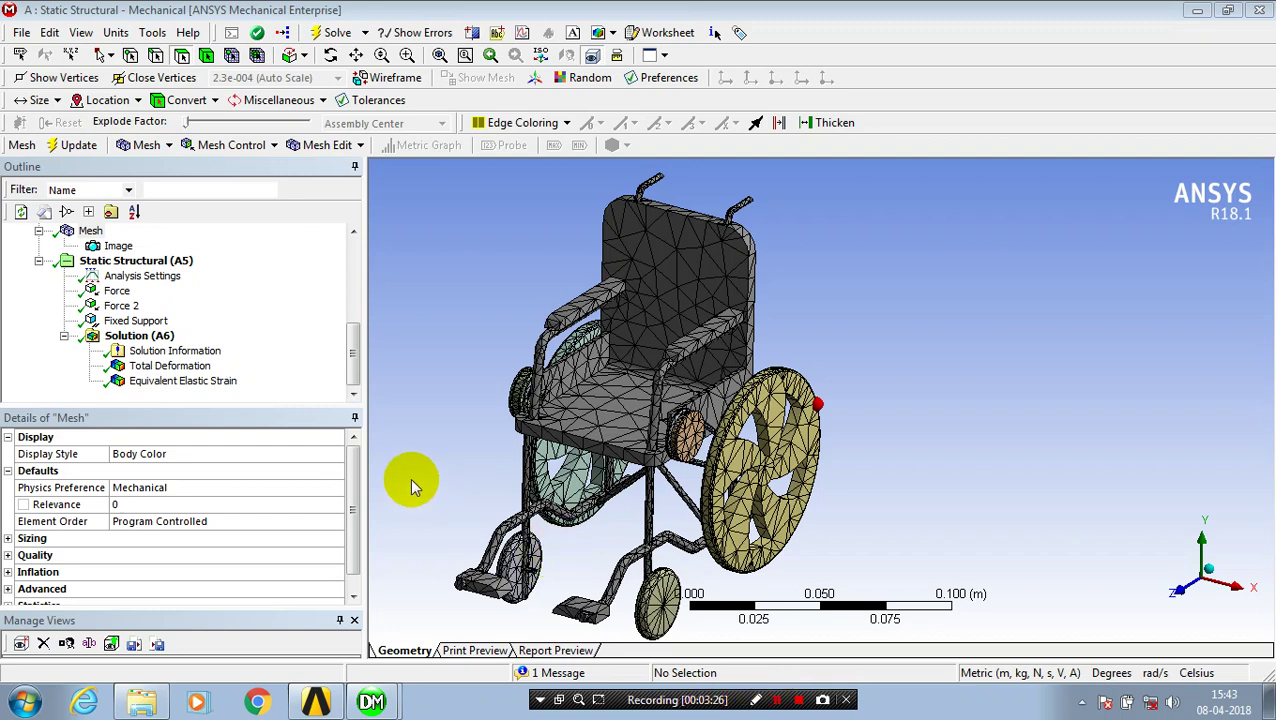
pyautogui.click(200, 384)
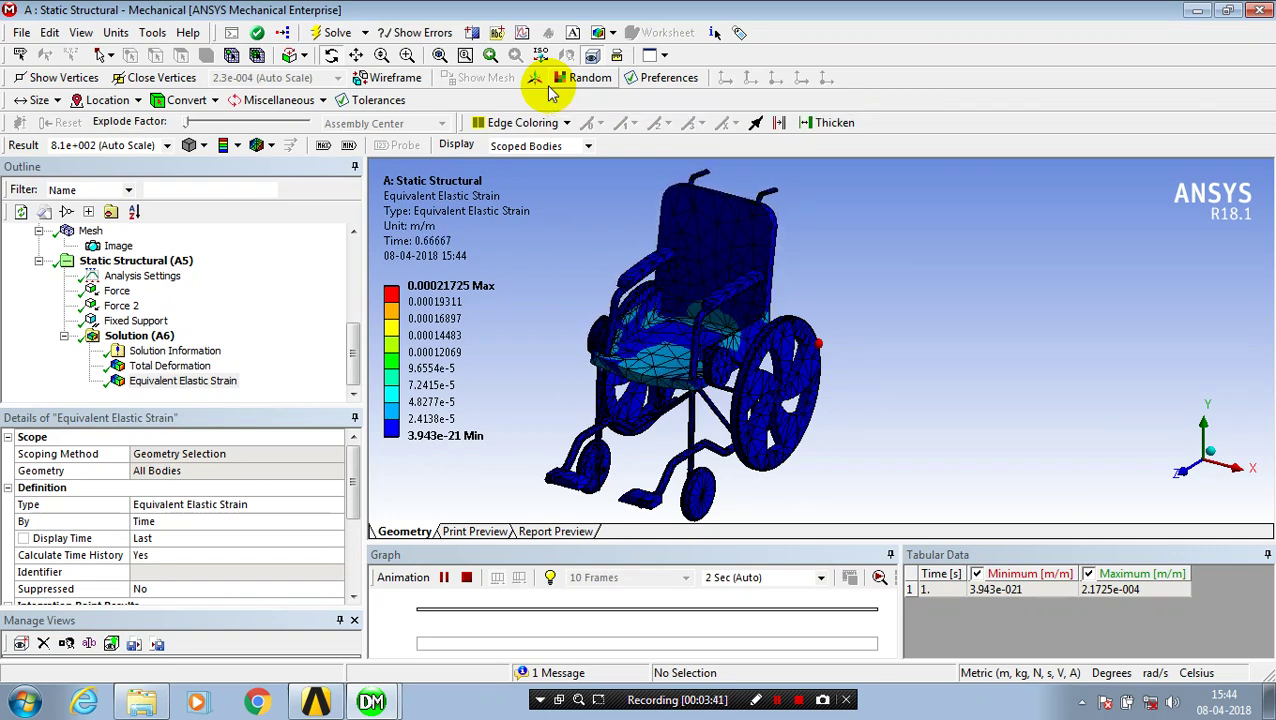
# Step: Move from Equivalent Elastic Strain up to Total Deformation and play its 0 to 1.498e-5 m animation
pyautogui.click(183, 380)
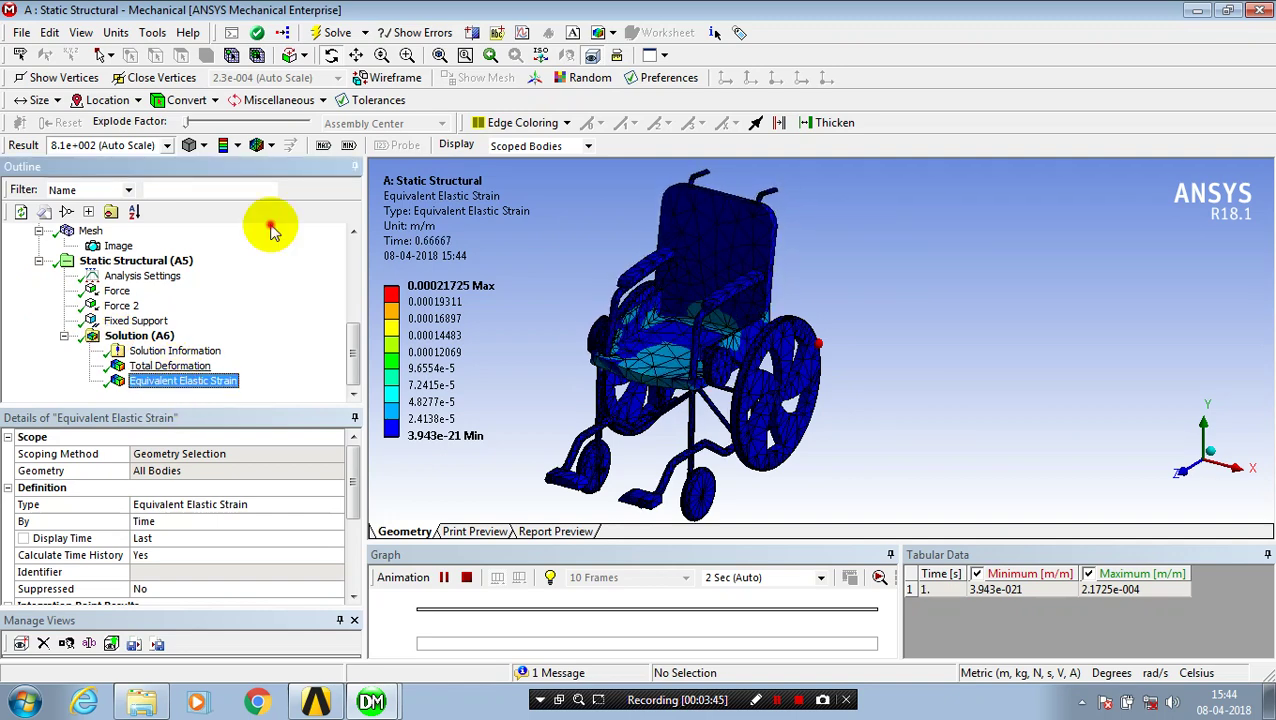
pyautogui.press('Up')
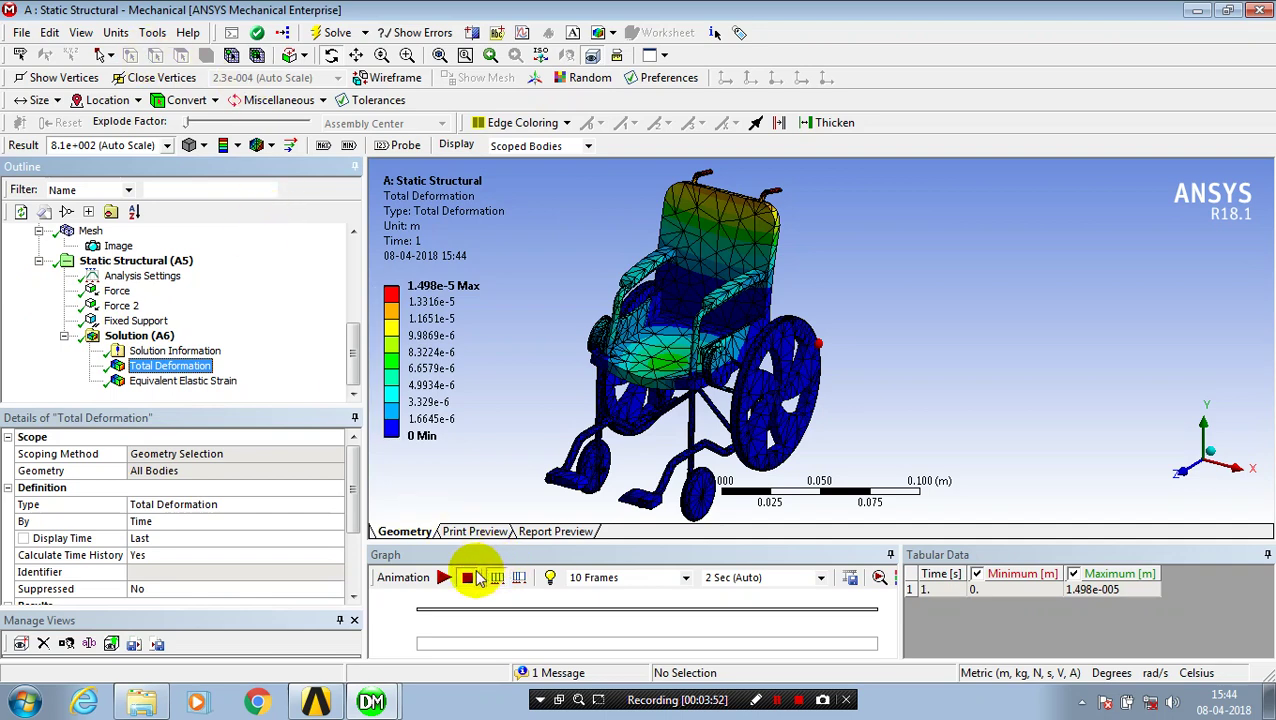
pyautogui.click(443, 577)
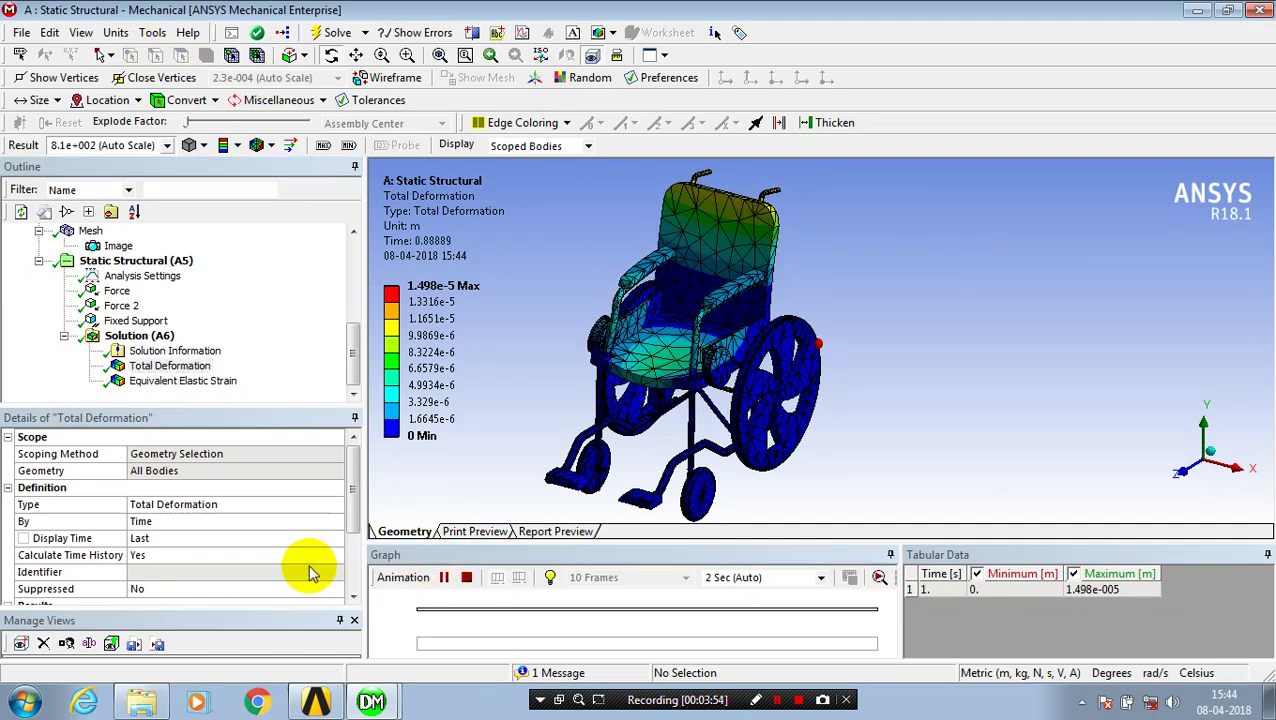